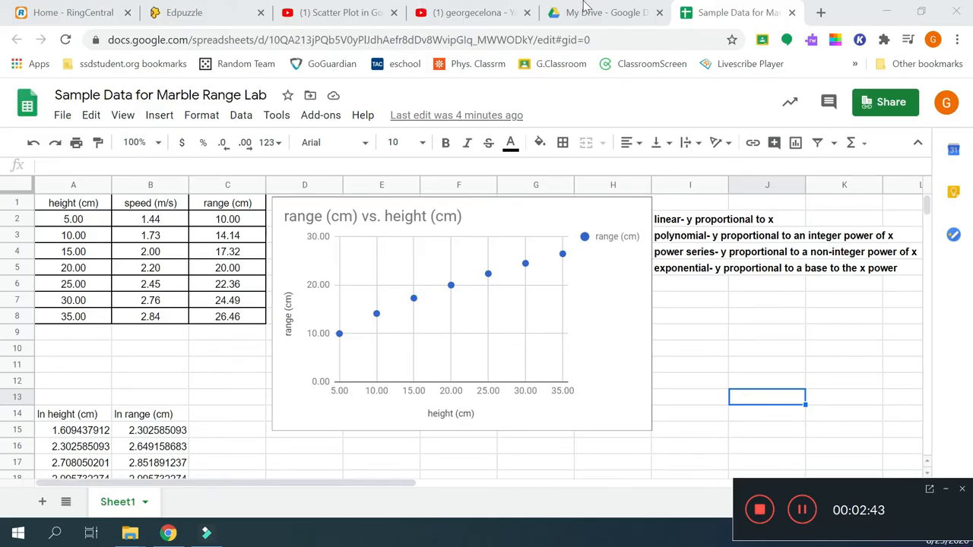
# Step: Select the range vs. height scatter chart on the lab sheet
pyautogui.click(535, 3)
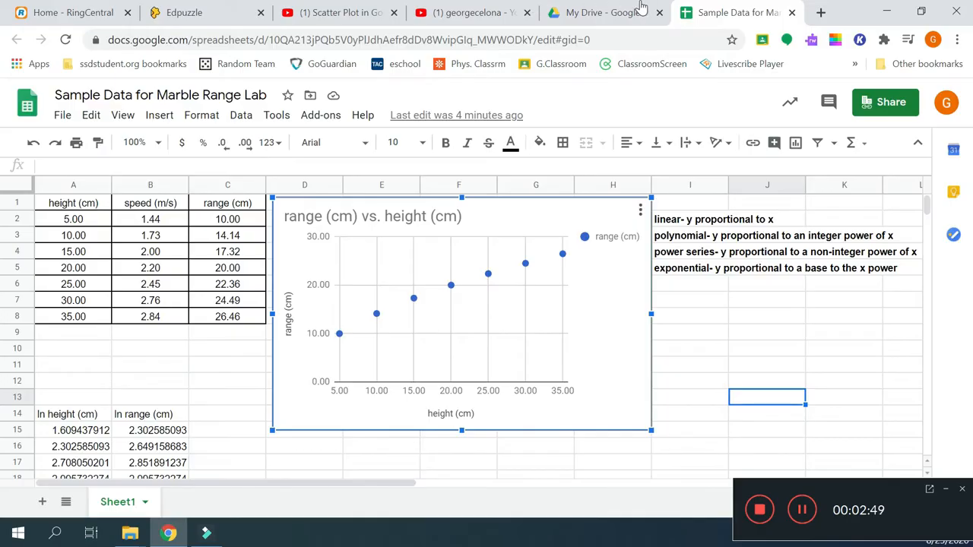
# Step: Open the chart editor's Customize panel and expand the range series down to its Trendline option
pyautogui.click(640, 210)
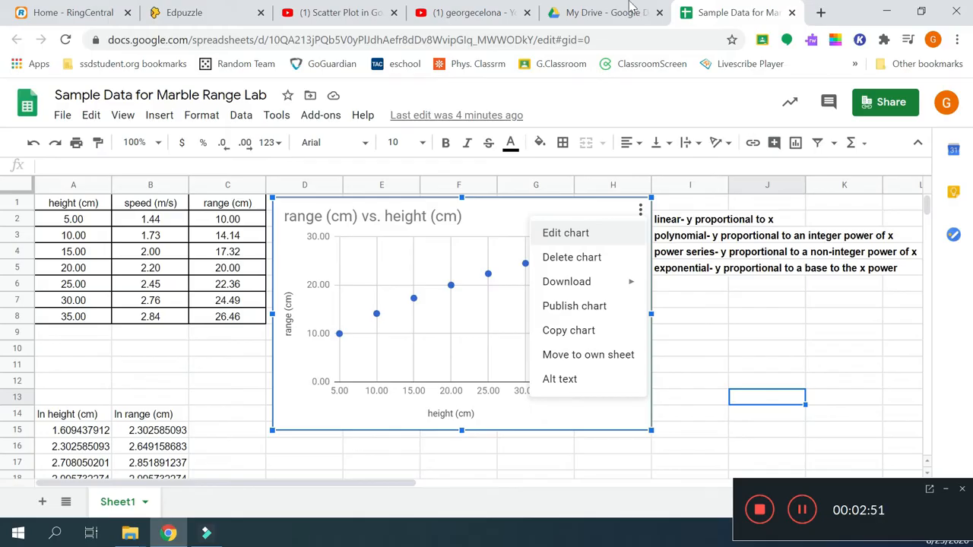
pyautogui.click(589, 232)
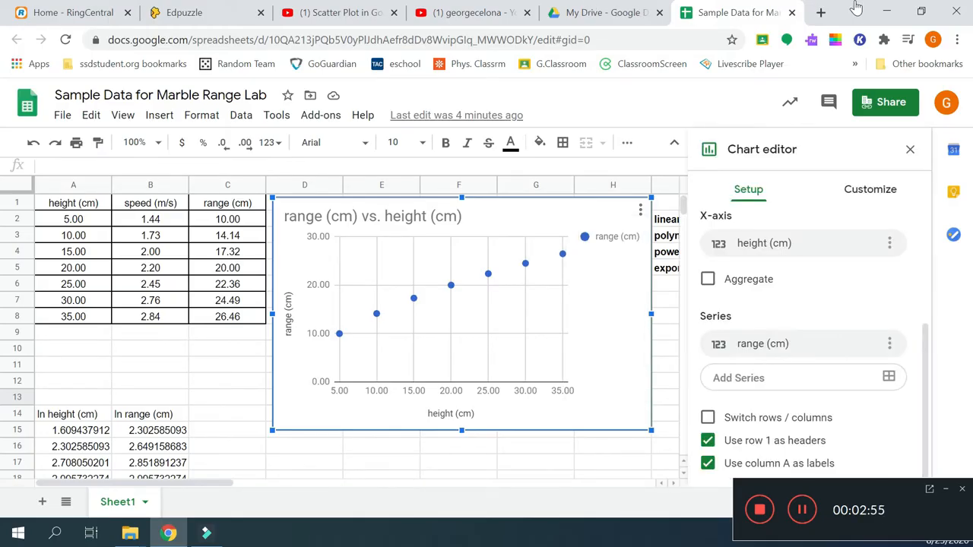
pyautogui.click(859, 190)
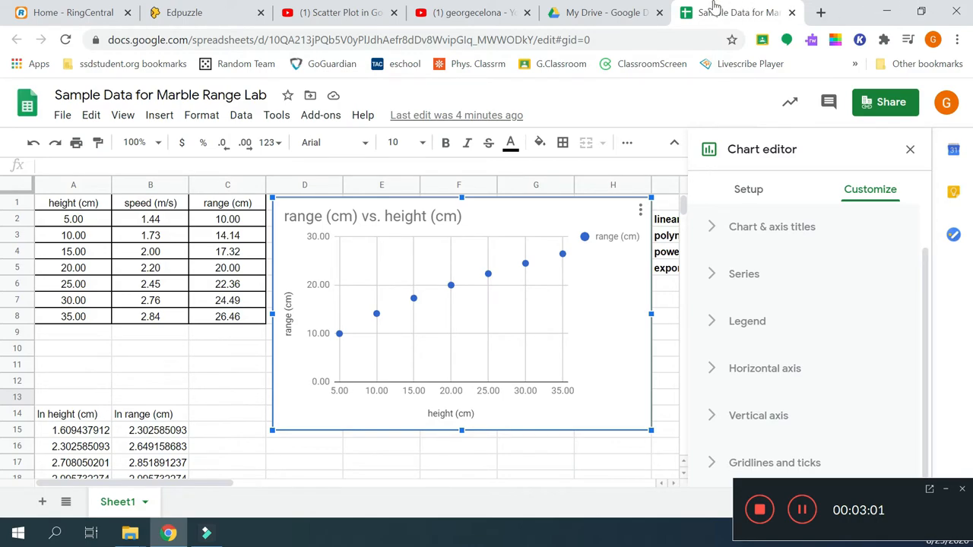
pyautogui.click(711, 274)
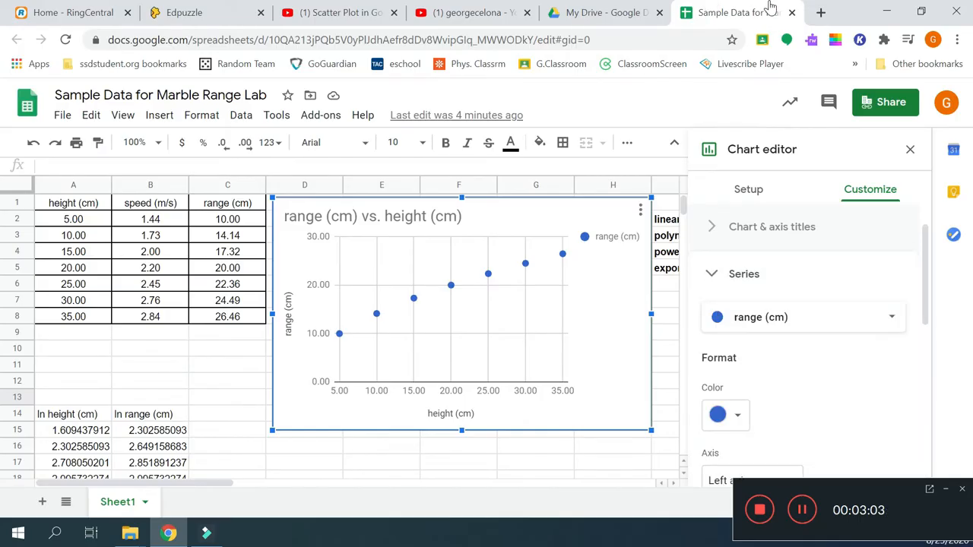
pyautogui.scroll(-3, 819, 277)
pyautogui.scroll(-1, 820, 277)
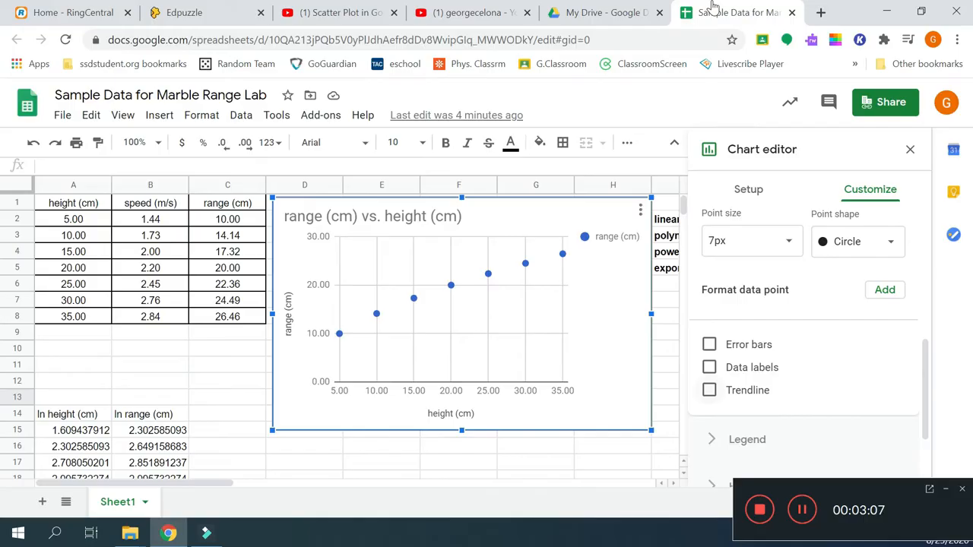
pyautogui.scroll(-1, 718, 8)
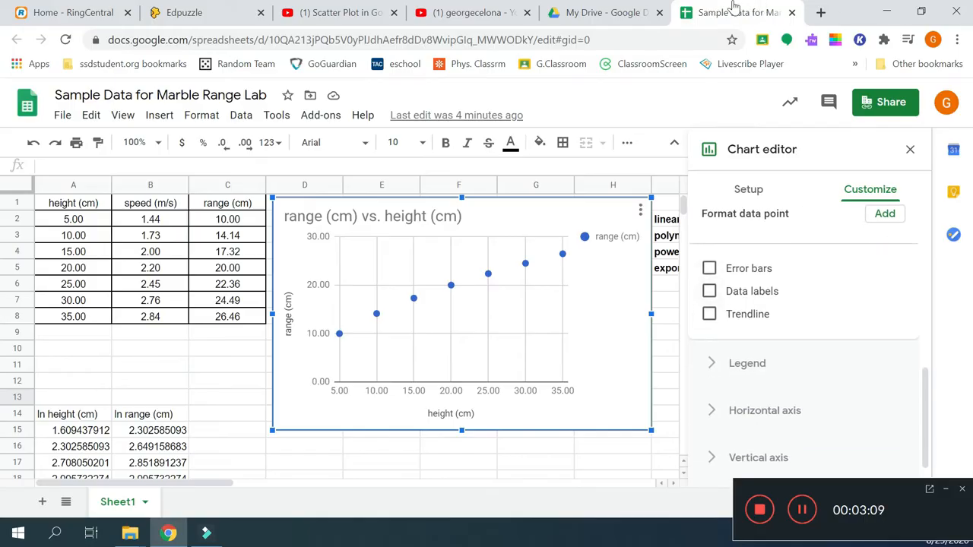
# Step: Add a linear trendline labelled with its equation, 0.537*x + 8.52, and R² = 0.983
pyautogui.click(709, 314)
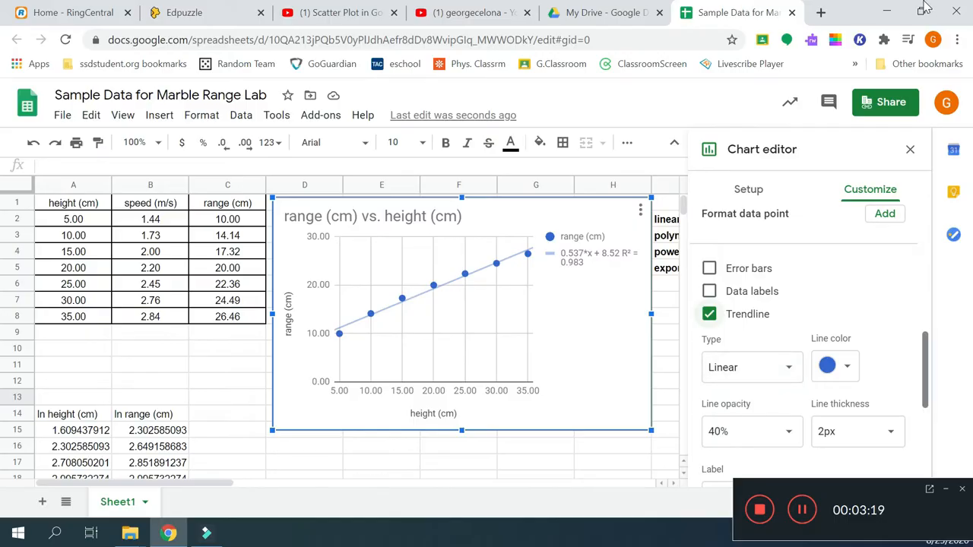
pyautogui.moveTo(925, 371)
pyautogui.mouseDown()
pyautogui.moveTo(925, 389)
pyautogui.moveTo(925, 346)
pyautogui.moveTo(925, 408)
pyautogui.mouseUp()
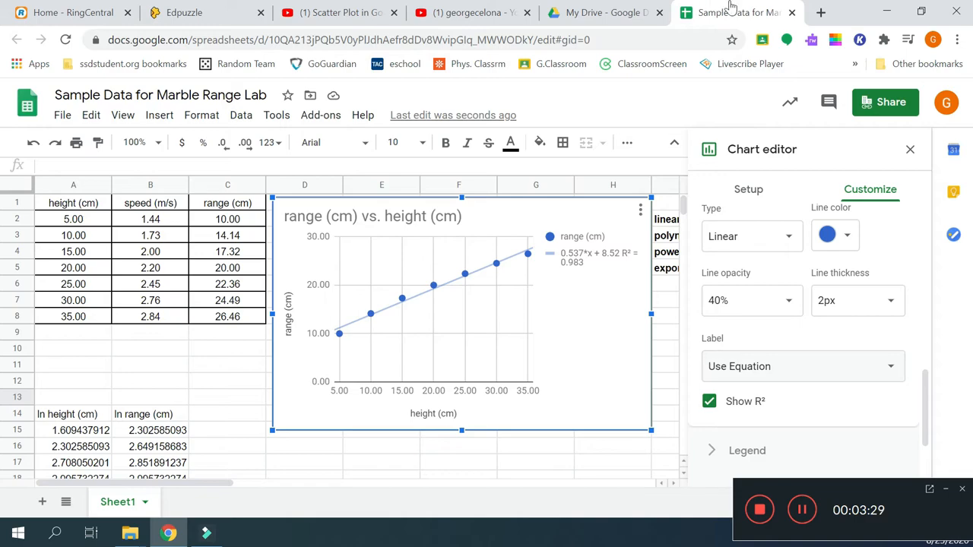
pyautogui.click(754, 366)
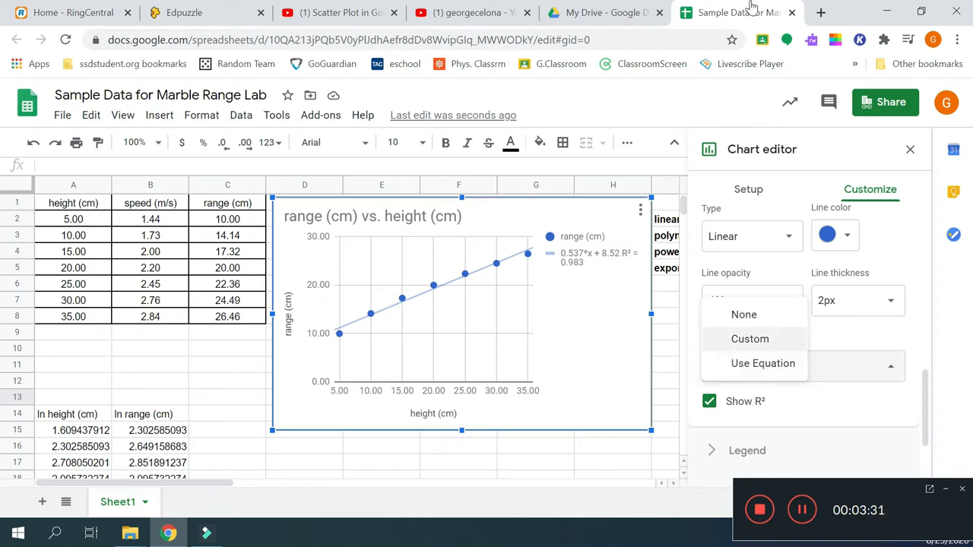
pyautogui.press('Up')
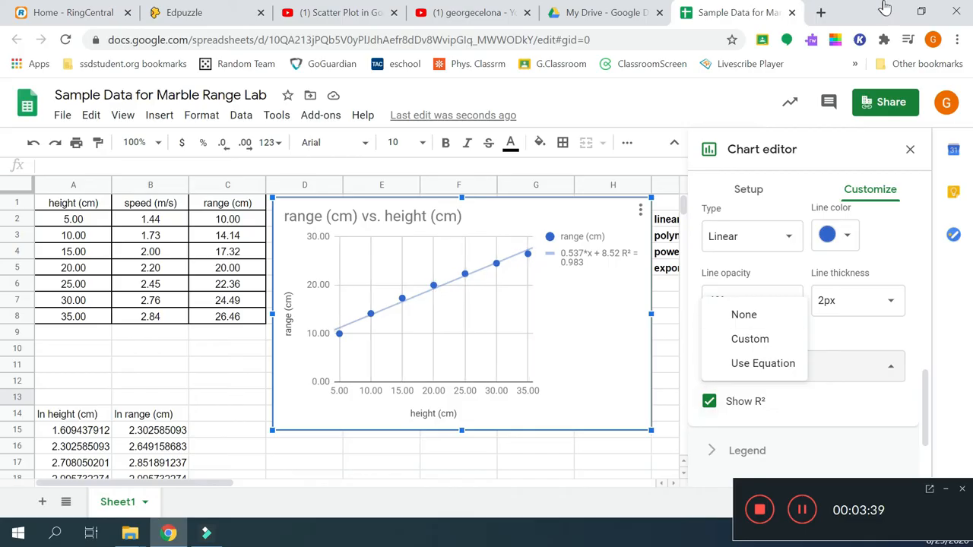
pyautogui.click(771, 363)
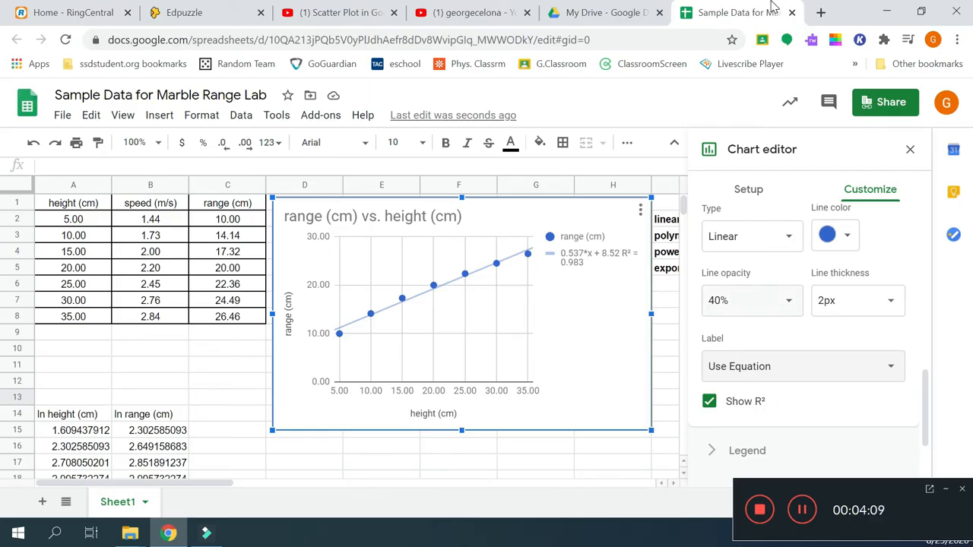
# Step: Try an exponential trendline, then change it to a degree-2 polynomial with R² = 0.999
pyautogui.scroll(1, 752, 304)
pyautogui.click(752, 312)
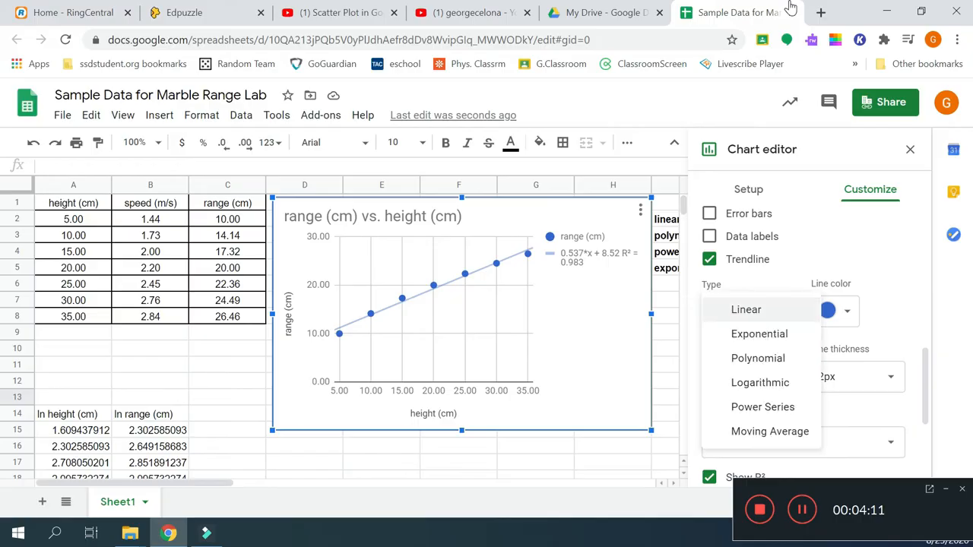
pyautogui.press('Down')
pyautogui.press('Down')
pyautogui.press('Down')
pyautogui.press('Down')
pyautogui.press('Down')
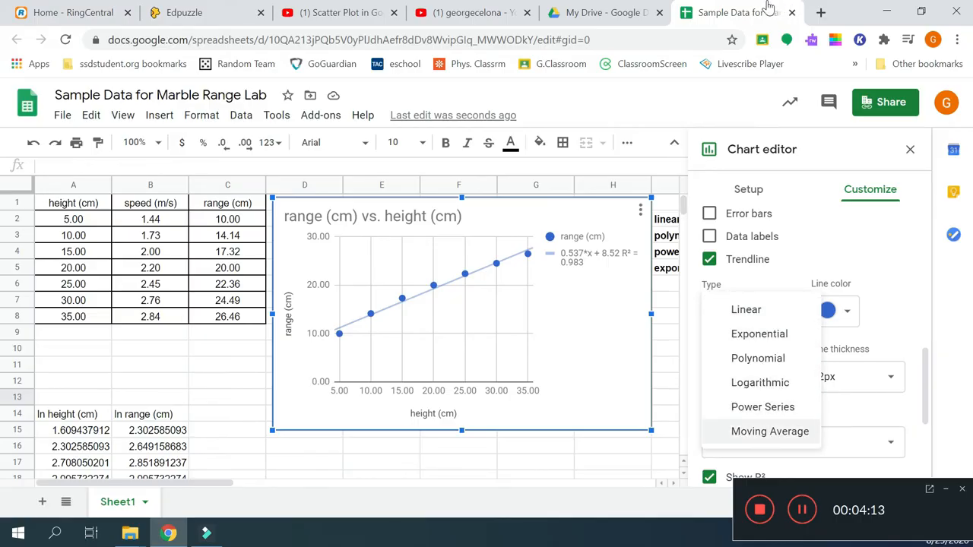
pyautogui.press('Up')
pyautogui.press('Up')
pyautogui.press('Up')
pyautogui.press('Down')
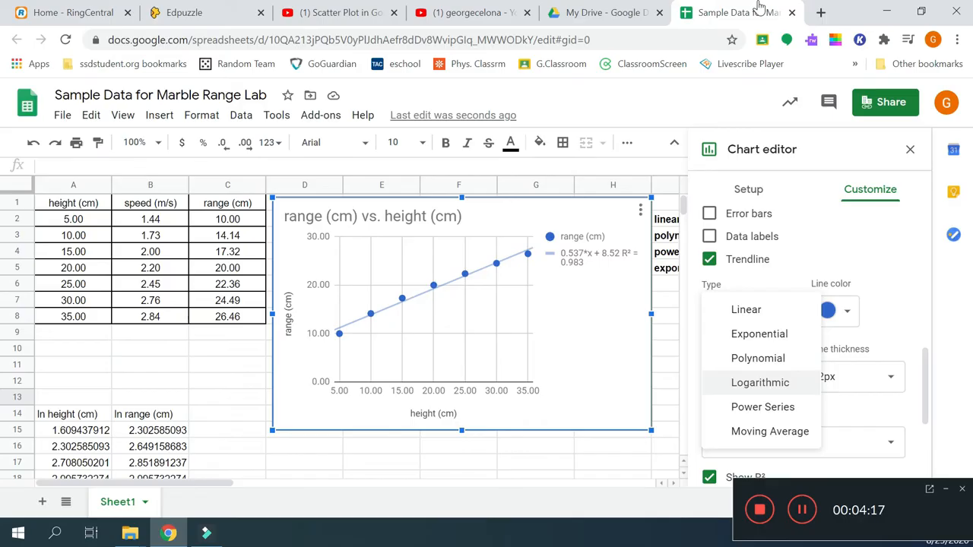
pyautogui.press('Up')
pyautogui.press('Up')
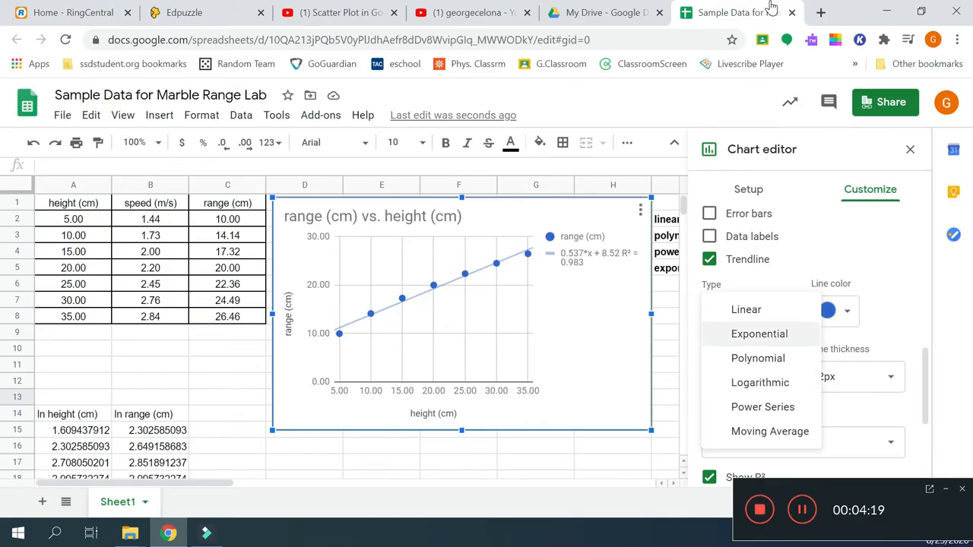
pyautogui.press('Return')
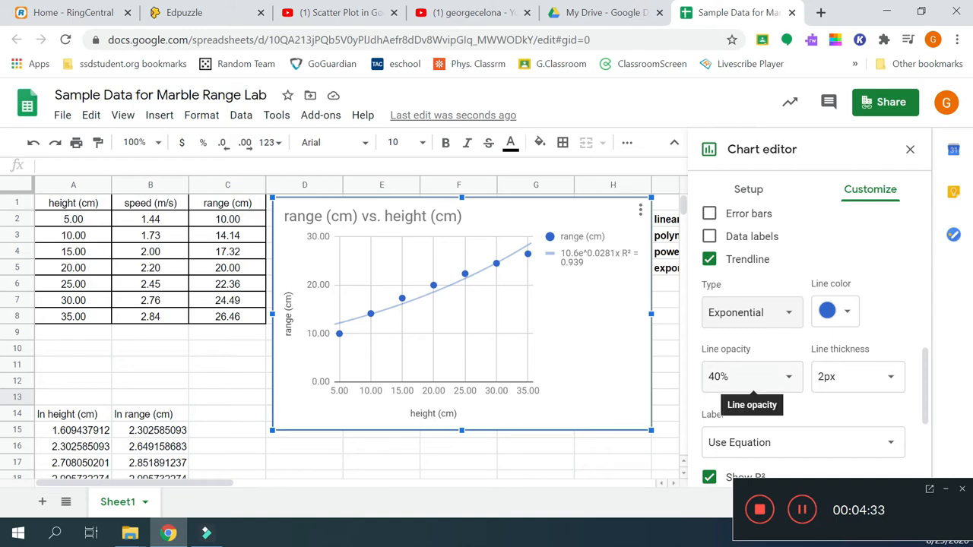
pyautogui.click(788, 312)
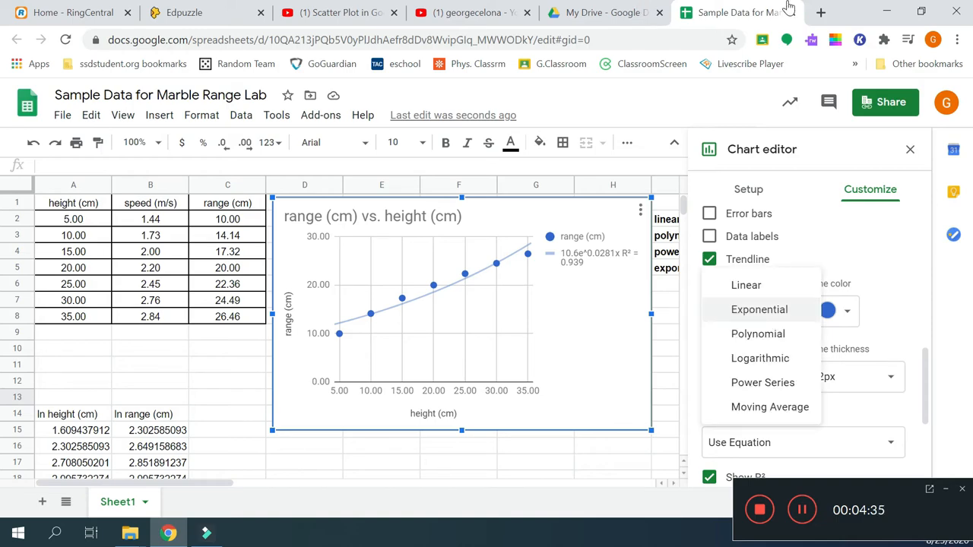
pyautogui.click(758, 334)
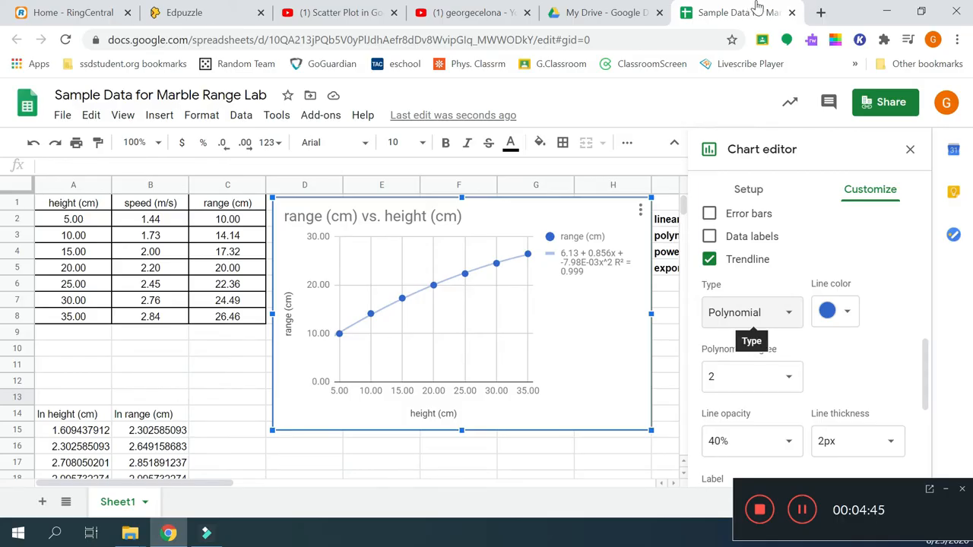
# Step: Change the trendline type to Power Series
pyautogui.press('Return')
pyautogui.press('Down')
pyautogui.press('Down')
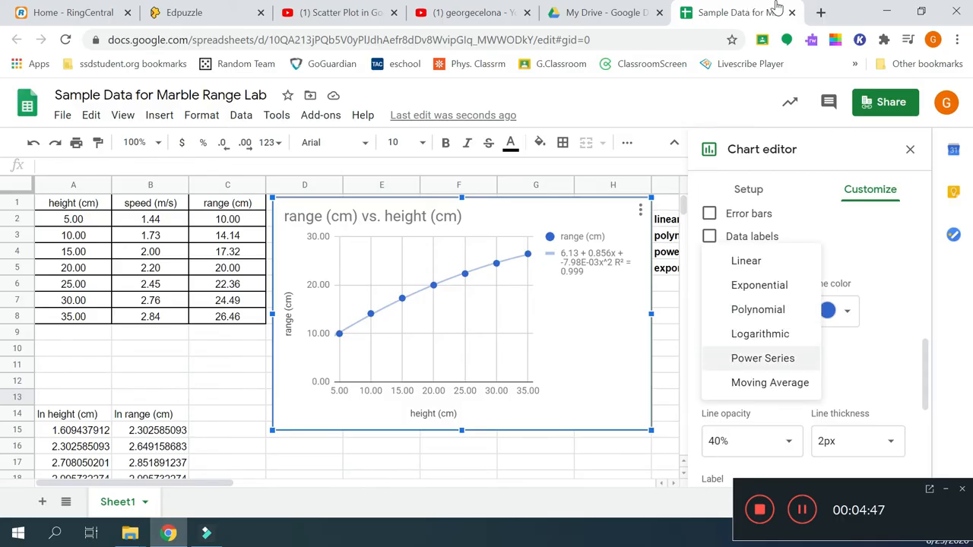
pyautogui.press('Return')
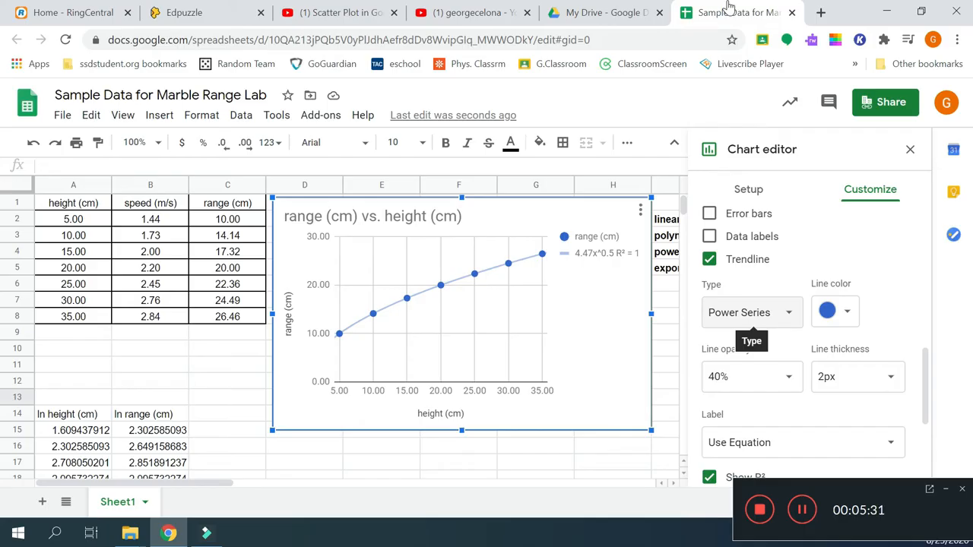
# Step: Switch the trendline type back to Polynomial, 6.13 + 0.856x + -7.98E-03x^2
pyautogui.press('Return')
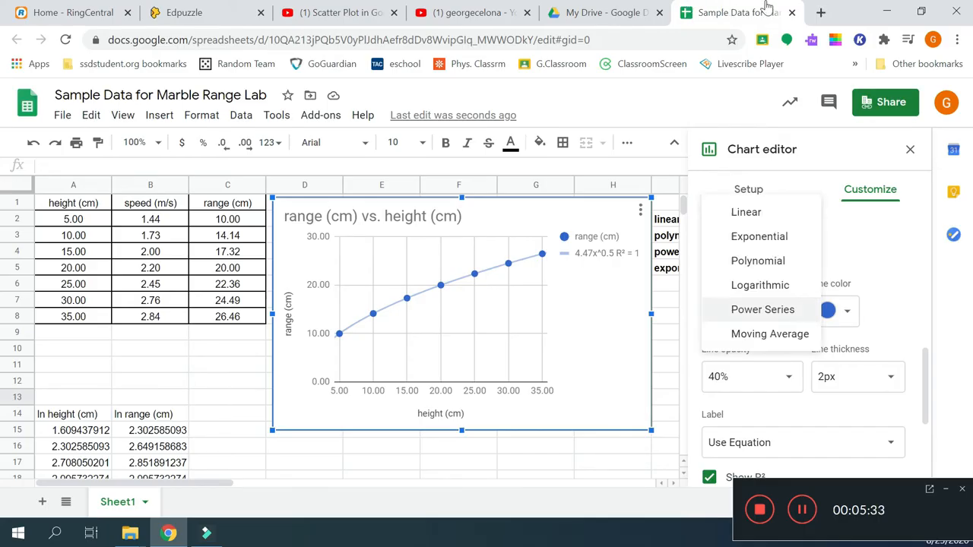
pyautogui.press('Up')
pyautogui.press('Up')
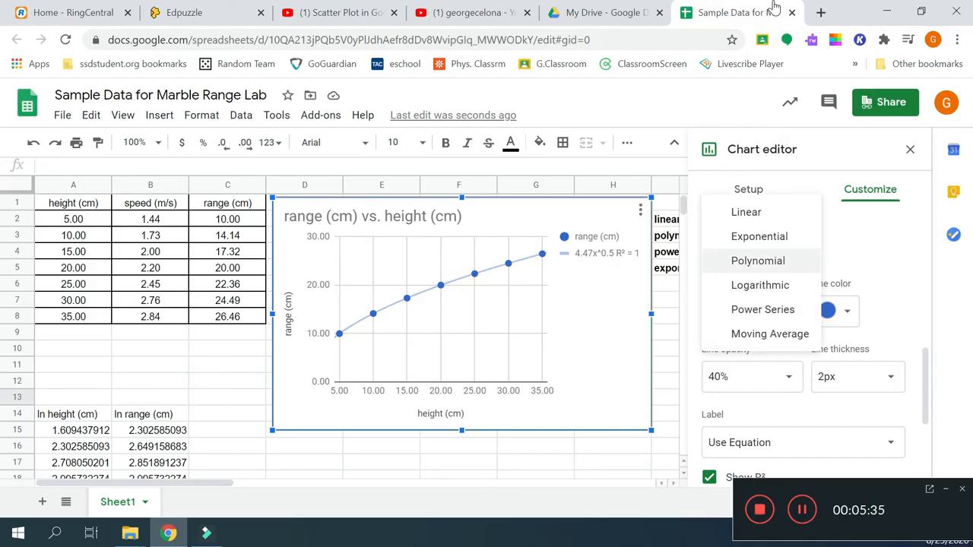
pyautogui.press('Return')
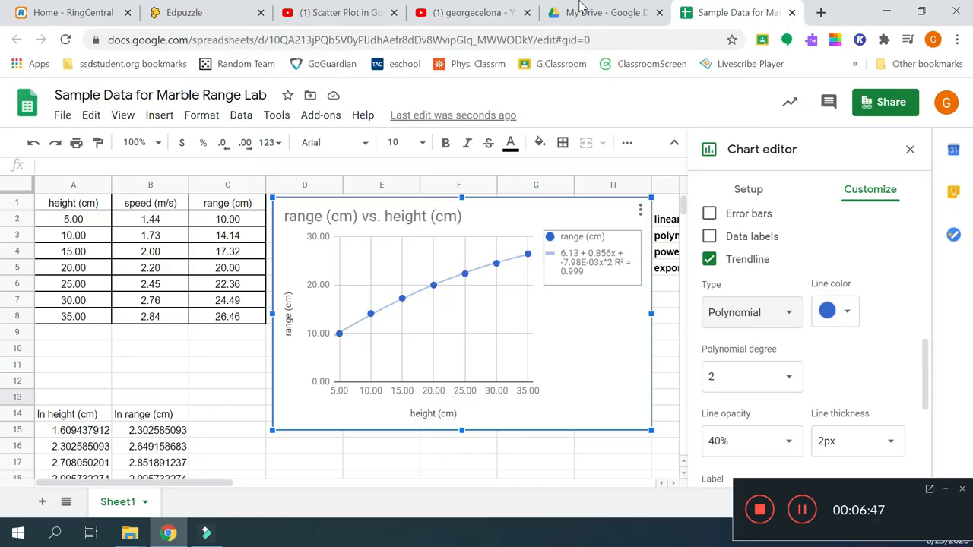
# Step: Set the trendline to Power Series again, giving 4.47x^0.5 with R² = 1
pyautogui.press('Return')
pyautogui.press('Down')
pyautogui.press('Down')
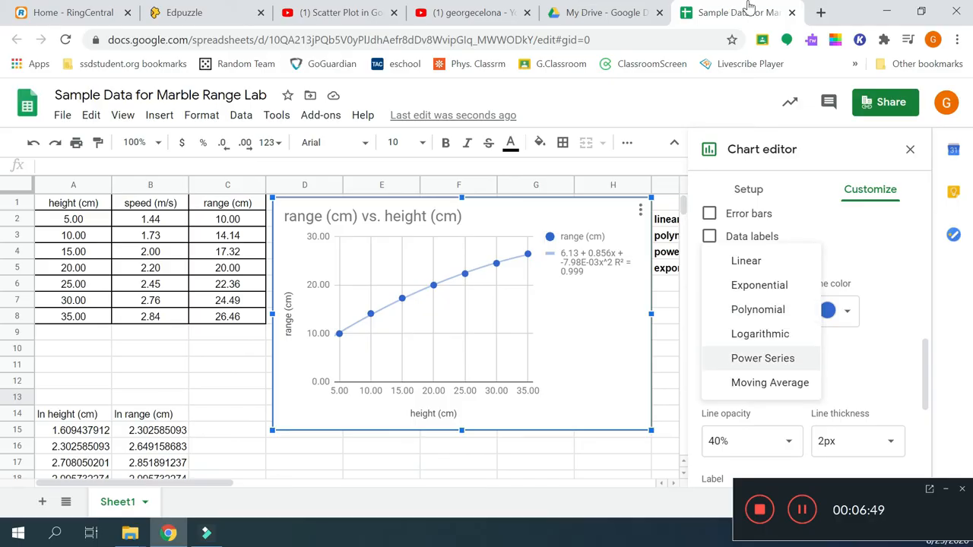
pyautogui.press('Return')
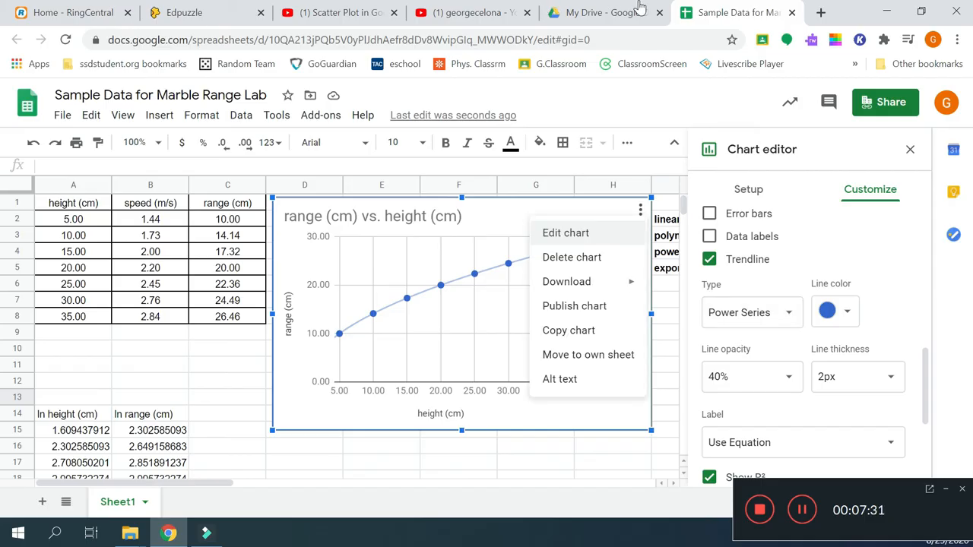
# Step: Close the chart's options menu and check the power-series trendline's equation and R² label settings
pyautogui.click(588, 232)
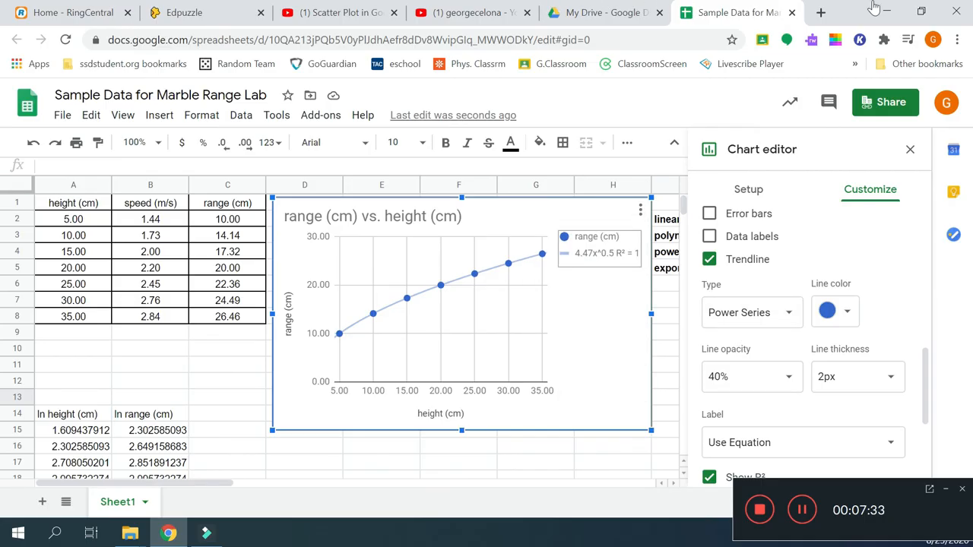
pyautogui.scroll(5, 921, 342)
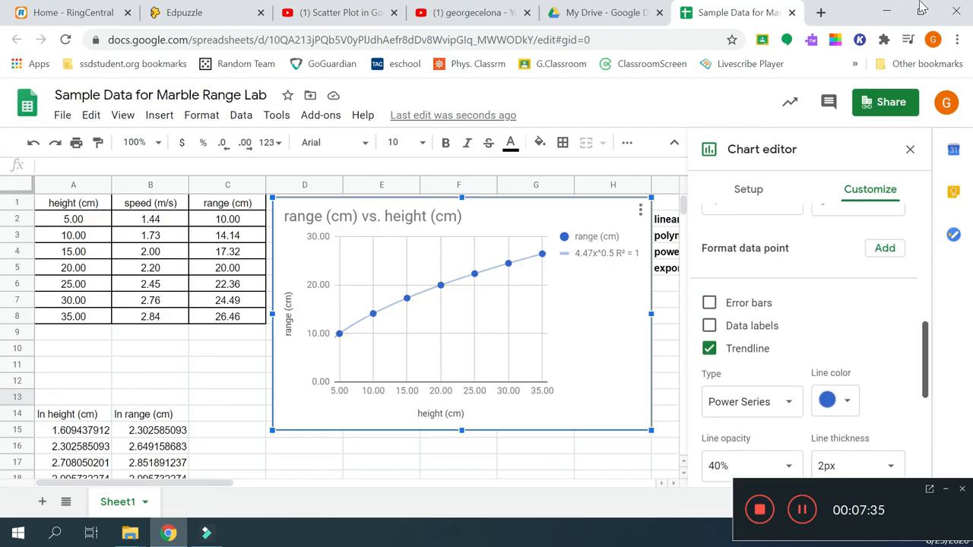
pyautogui.scroll(2, 921, 342)
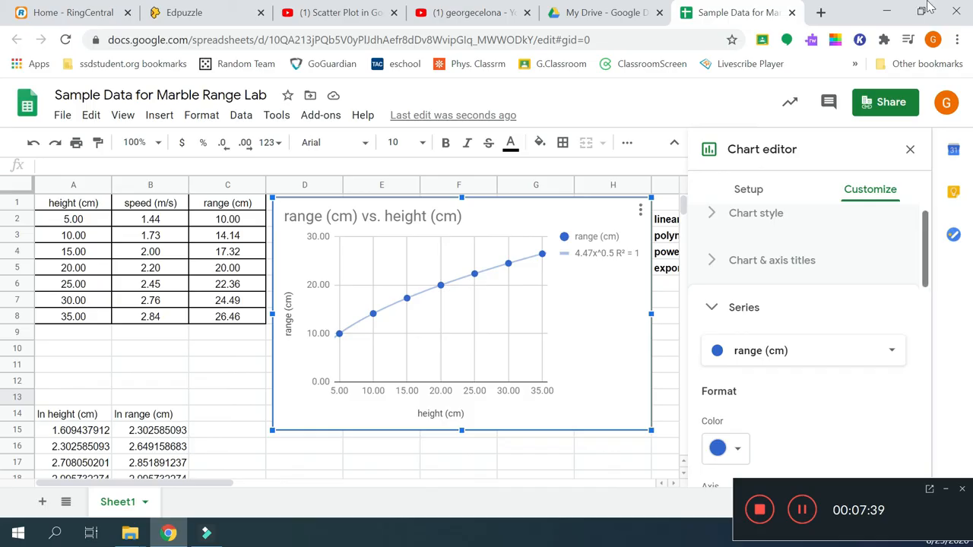
pyautogui.scroll(-2, 921, 342)
pyautogui.scroll(-1, 809, 342)
pyautogui.scroll(1, 810, 342)
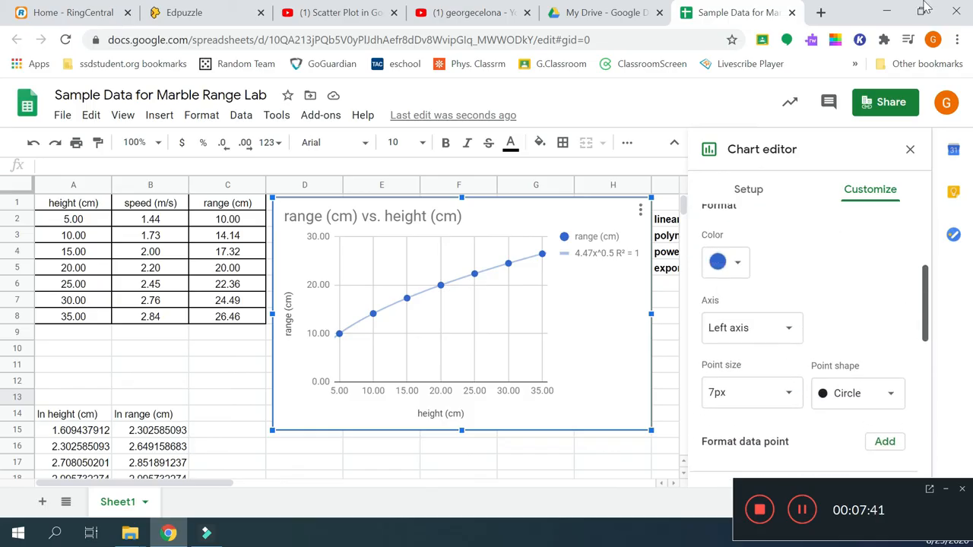
pyautogui.scroll(-2, 809, 342)
pyautogui.moveTo(924, 342); pyautogui.dragTo(925, 390)
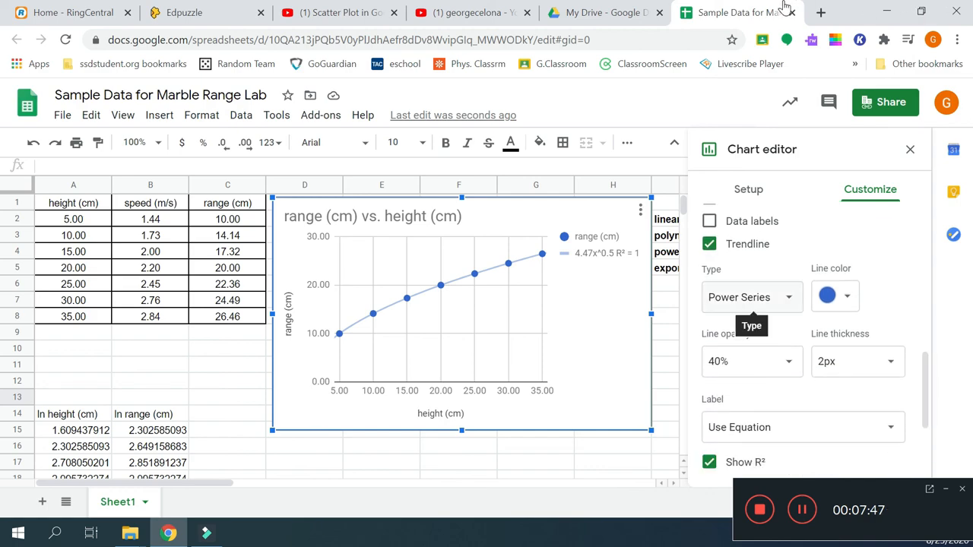
pyautogui.moveTo(925, 390); pyautogui.dragTo(925, 414)
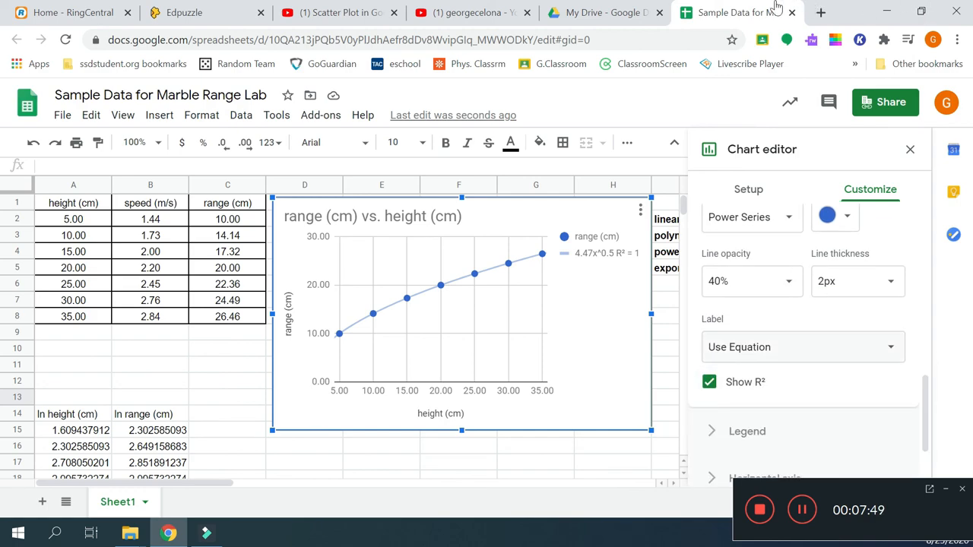